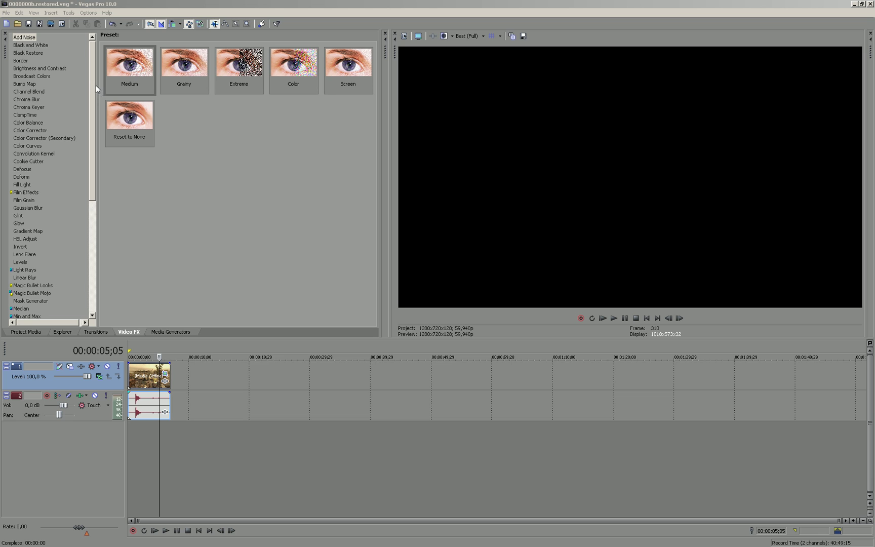
- Scroll the Video FX list down to Twixtor and display its (Default) preset
left_click_drag(91, 84, 95, 197)
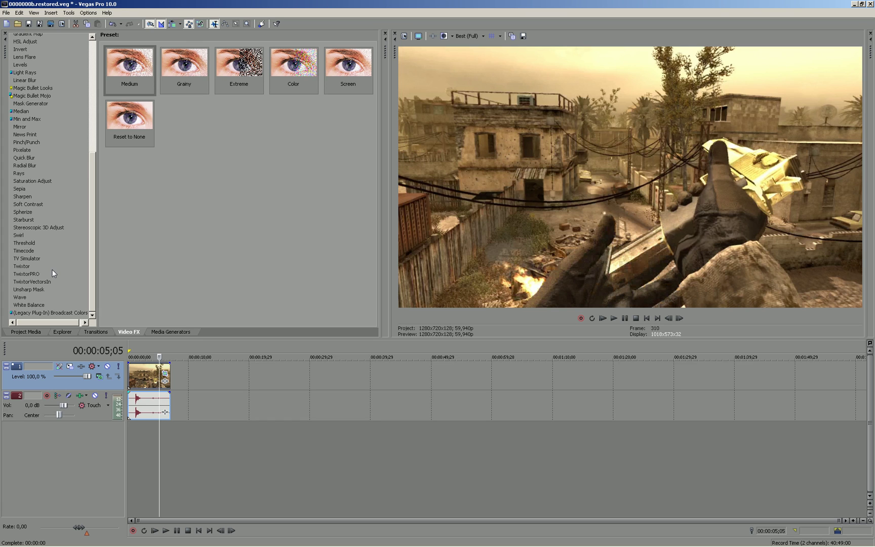
left_click(26, 266)
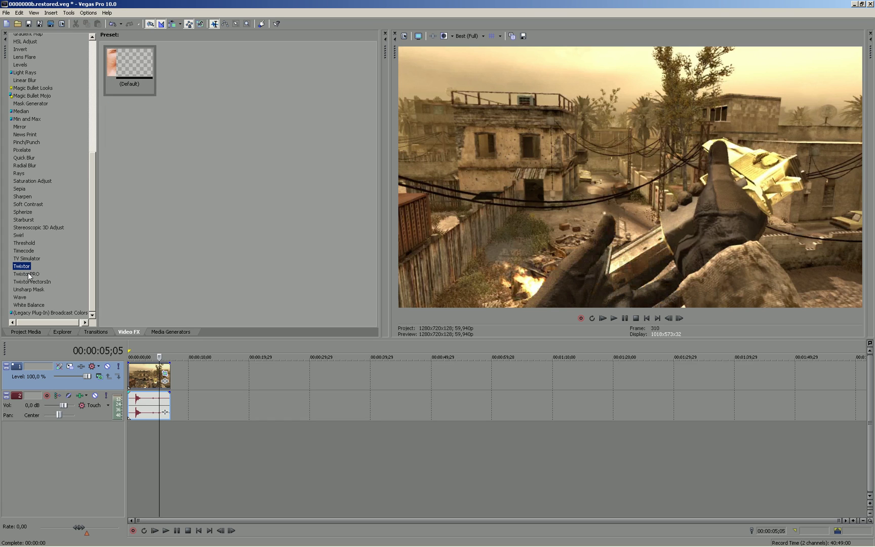
left_click(36, 281)
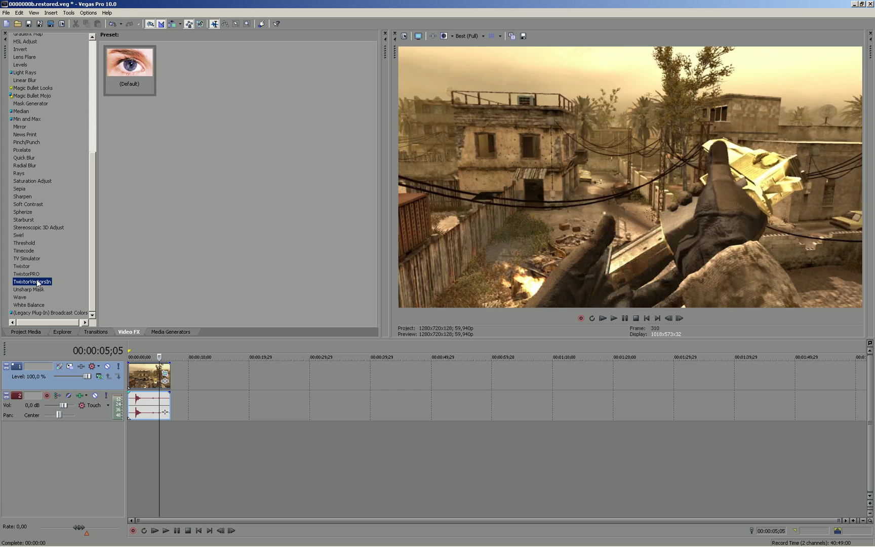
left_click(25, 267)
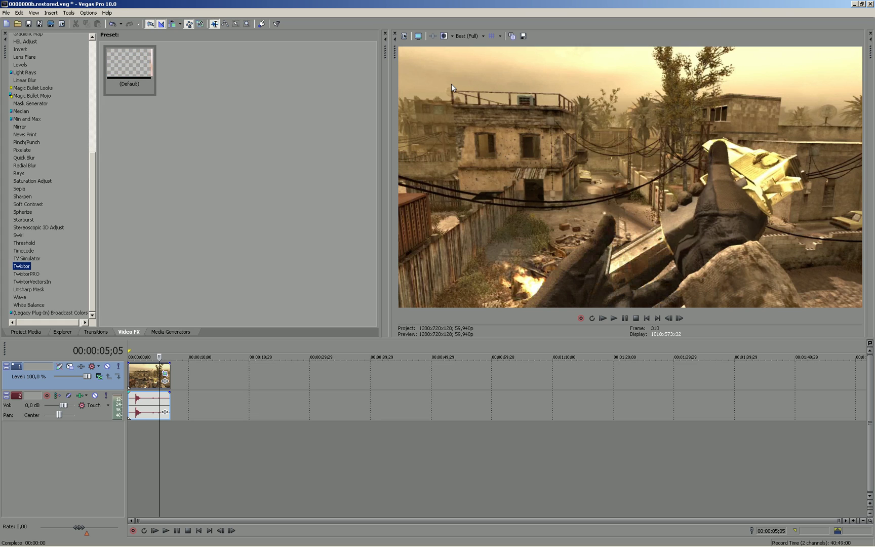
- Check the video event's Properties and close them unchanged
right_click(152, 378)
left_click(161, 373)
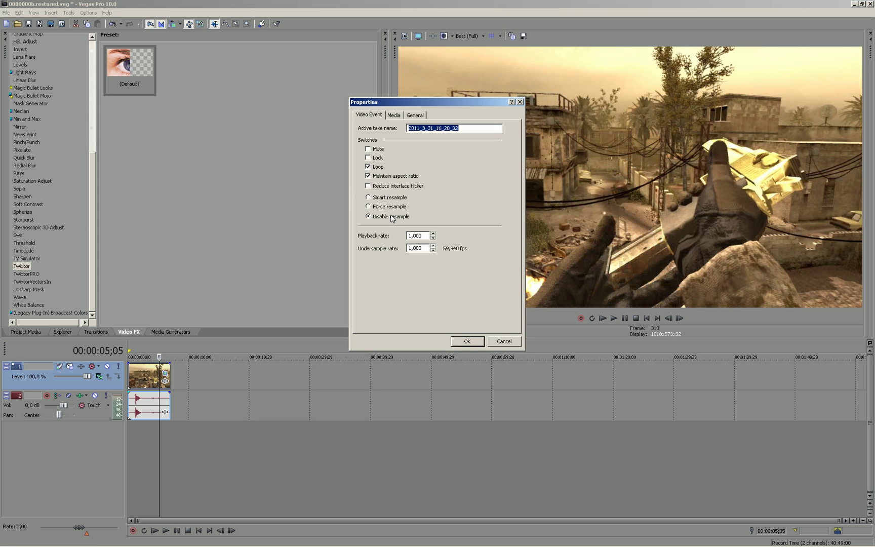
left_click(467, 342)
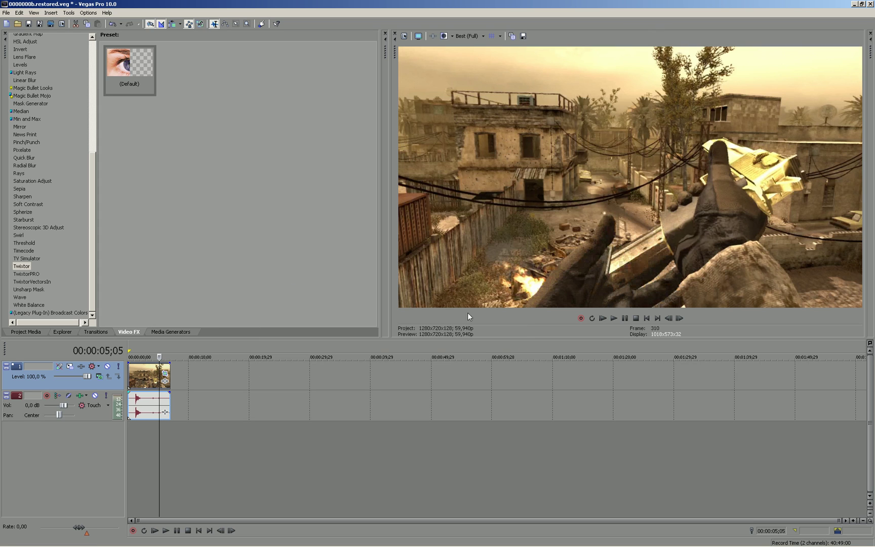
- Set the preview quality to Preview (Half), rendering at 640x360
left_click(467, 34)
mouse_move(479, 57)
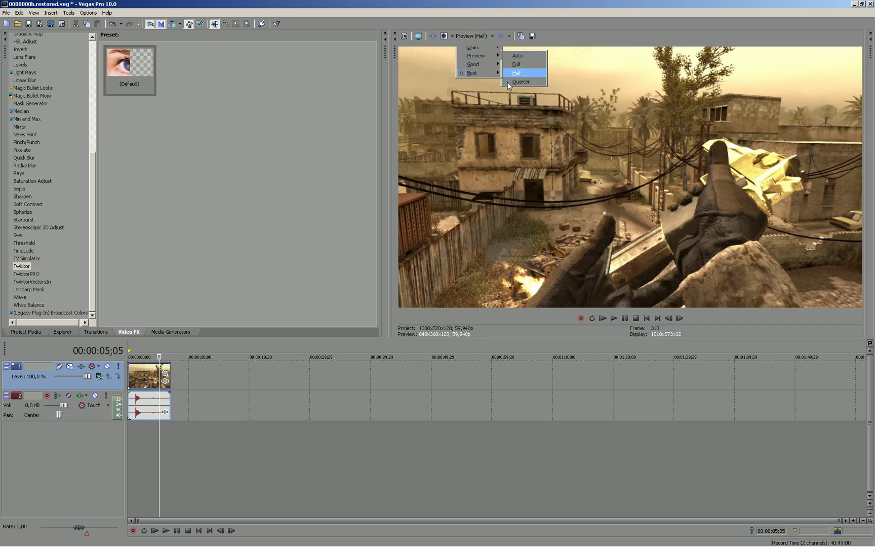
left_click(519, 73)
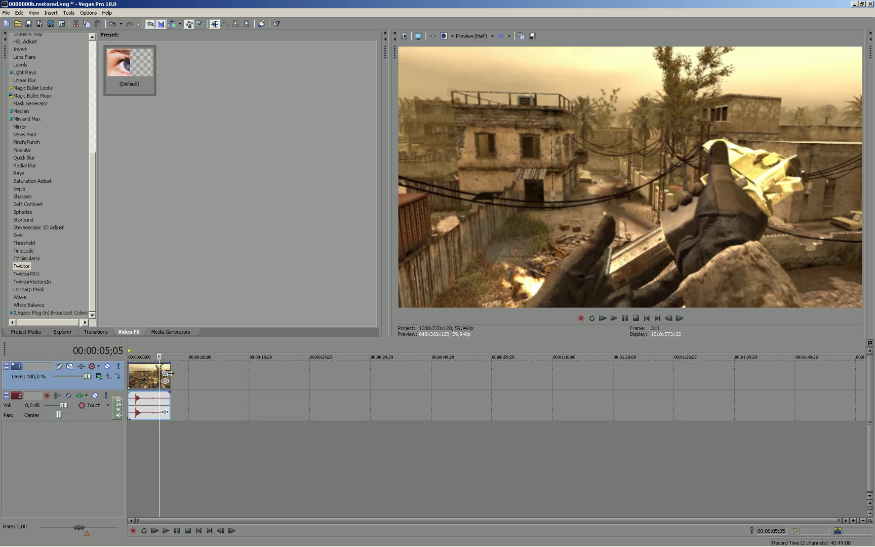
- Move the playhead to about 00:00:03;27 and step forward a few frames
left_click(140, 380)
left_click(151, 380)
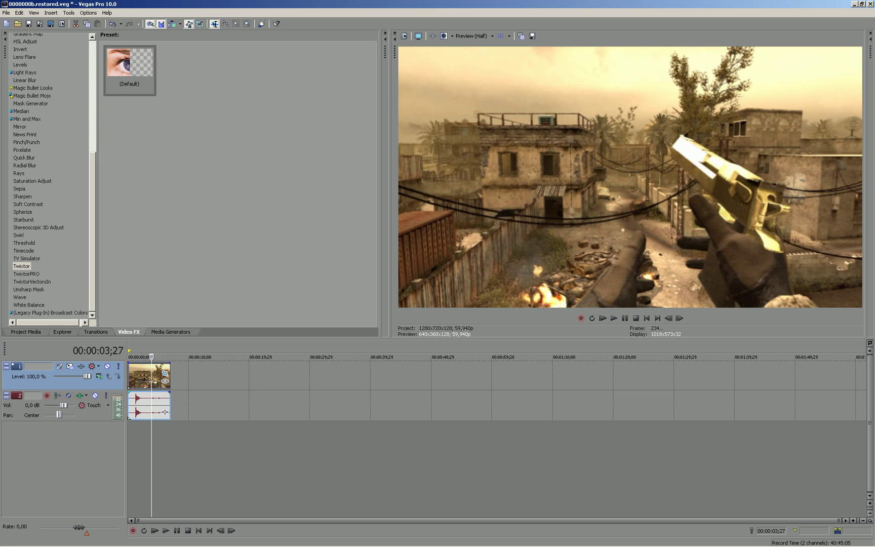
key("Right")
key("Right")
key("Right")
key("Right")
key("Right")
key("Right")
key("Right")
key("Right")
key("Right")
key("Right")
key("Right")
key("Right")
key("Right")
key("Right")
key("Right")
key("Right")
key("Right")
key("Right")
key("Right")
key("Right")
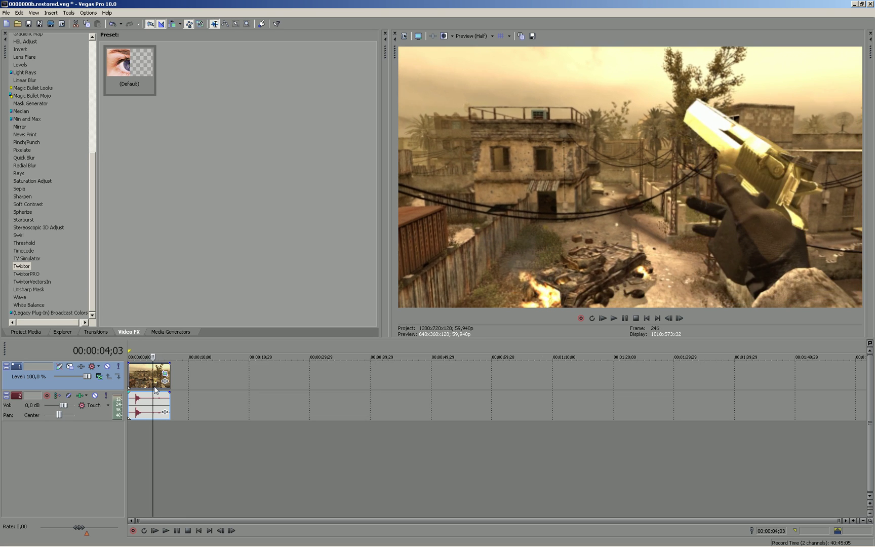
key("Right")
key("Right")
key("Right")
key("Right")
key("Right")
key("Right")
key("Right")
key("Right")
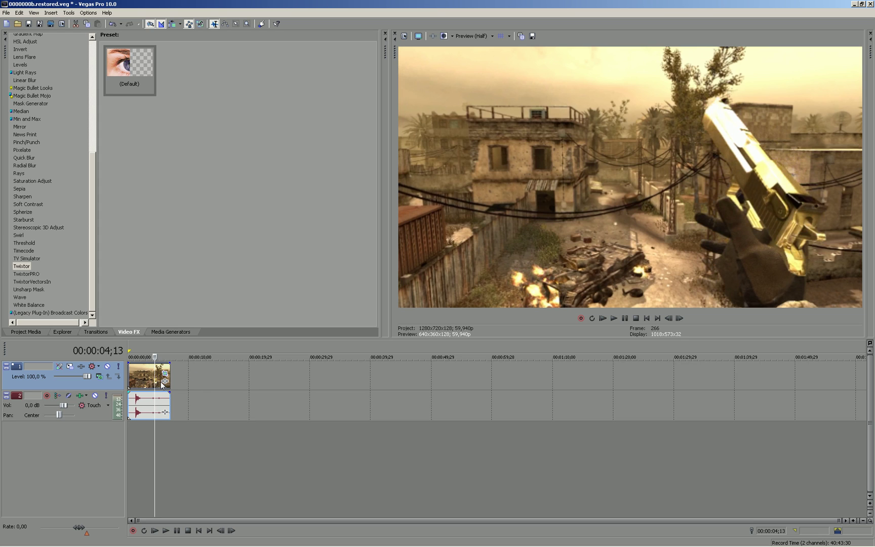
- Delete the clip's audio event and apply the Twixtor (Default) preset to the video event
left_click(150, 412)
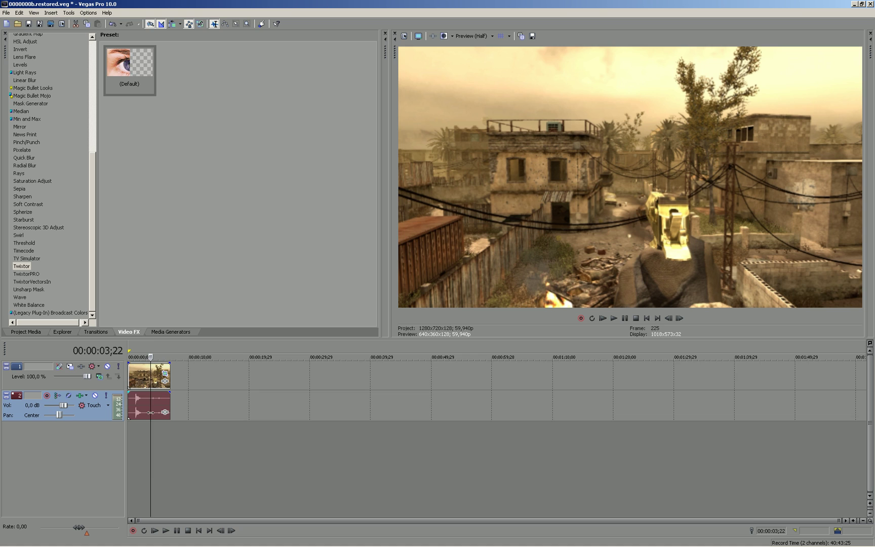
key("Delete")
left_click(152, 378)
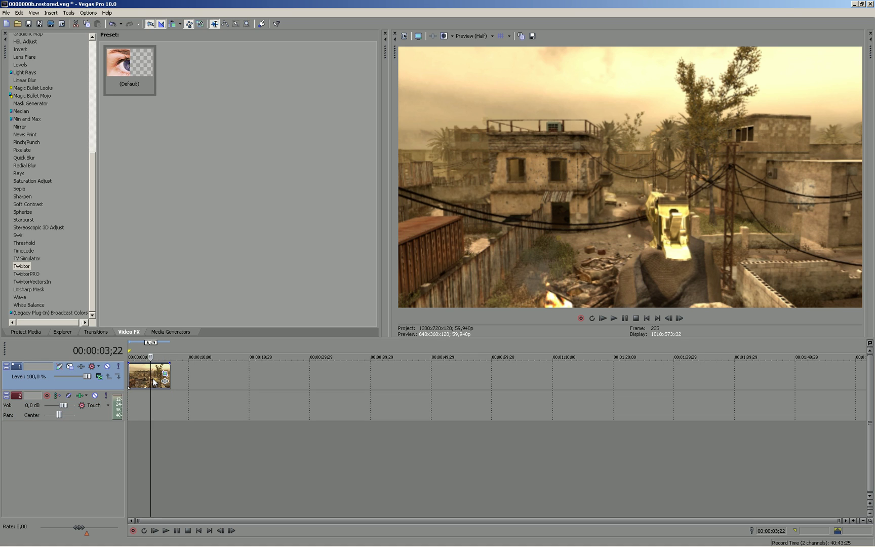
left_click_drag(138, 63, 147, 376)
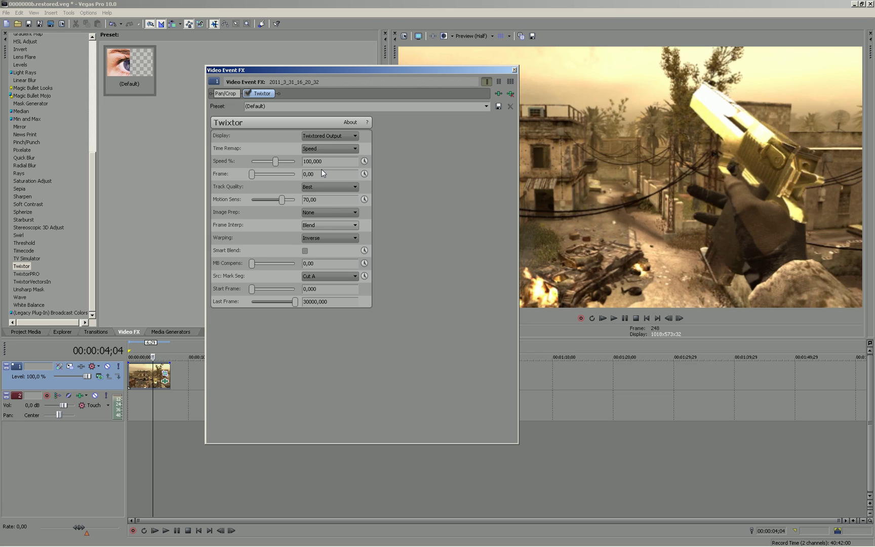
- Keep Twixtor's Image Prep at None and enable keyframing for Speed %
key("Escape")
left_click(315, 225)
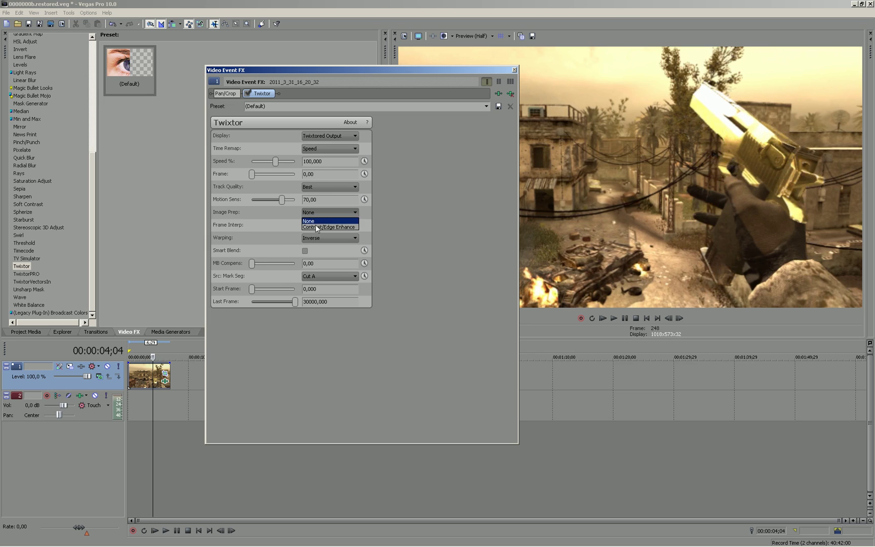
left_click(279, 235)
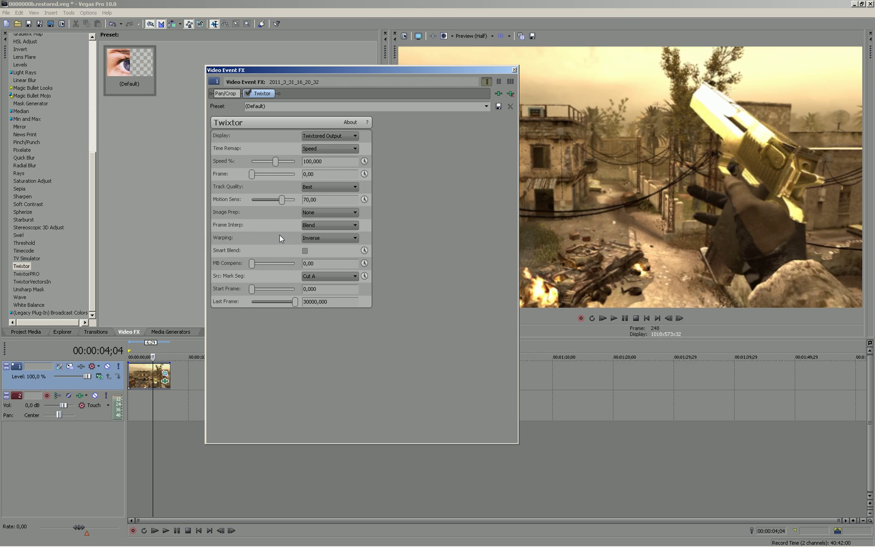
left_click(364, 161)
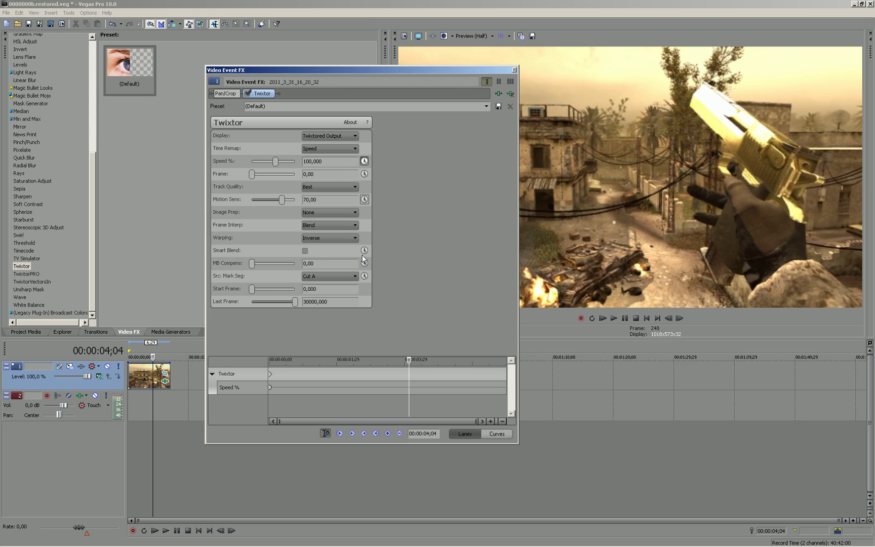
- Sync the keyframe cursor with the timeline and position it at 00:00:04;29
left_click_drag(410, 360, 264, 355)
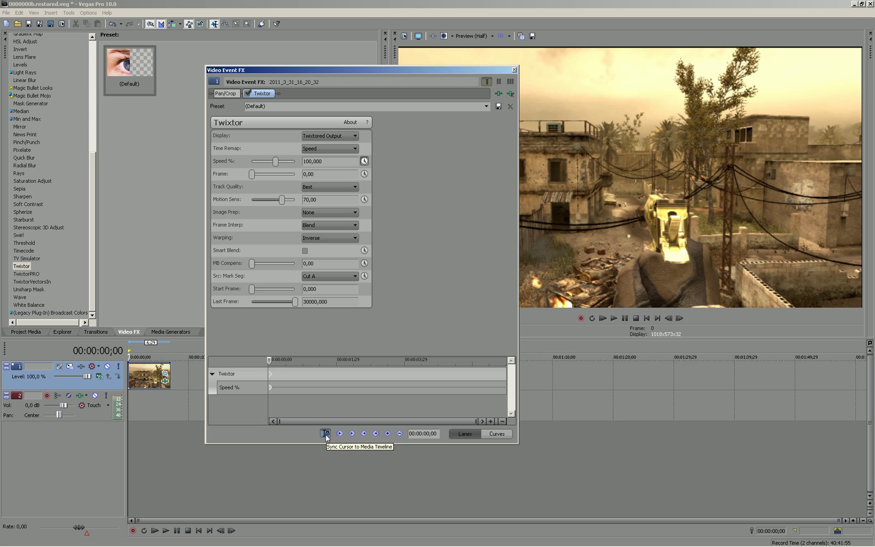
left_click(326, 434)
left_click_drag(272, 359, 396, 370)
left_click(397, 373)
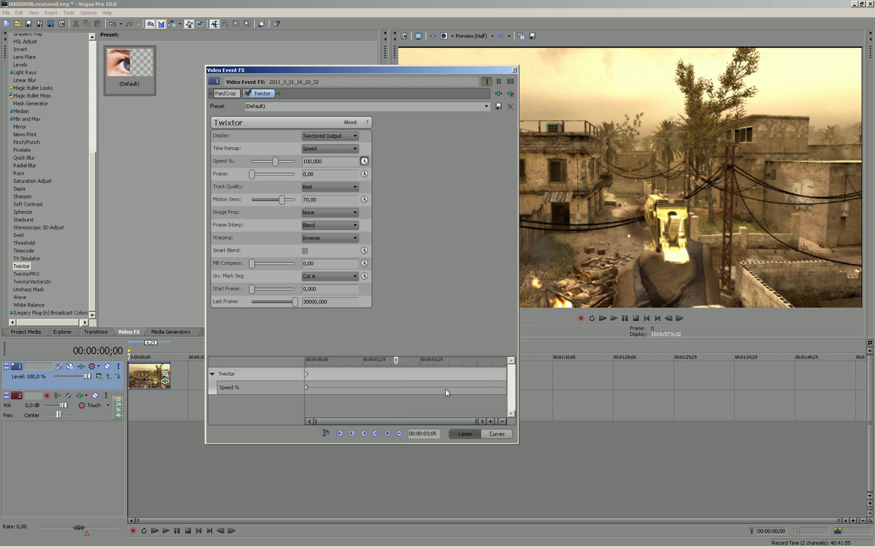
left_click_drag(397, 358, 258, 359)
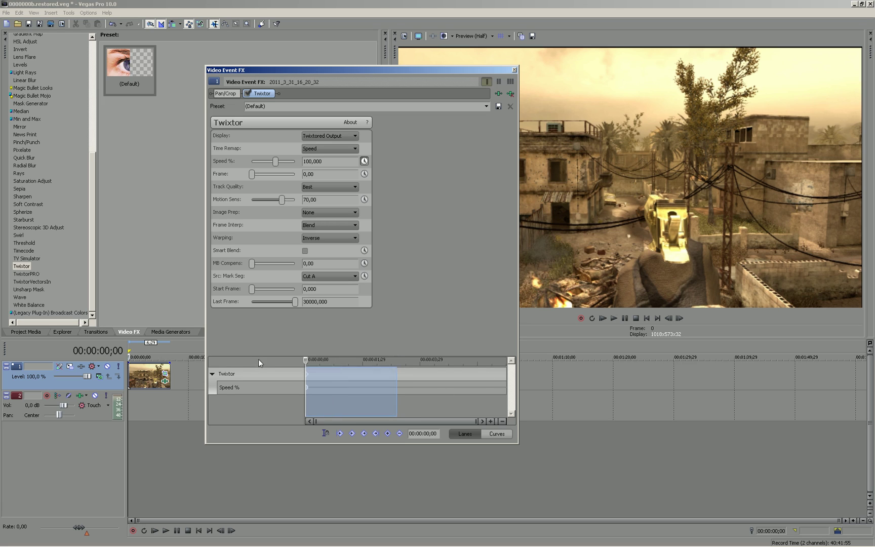
left_click(344, 417)
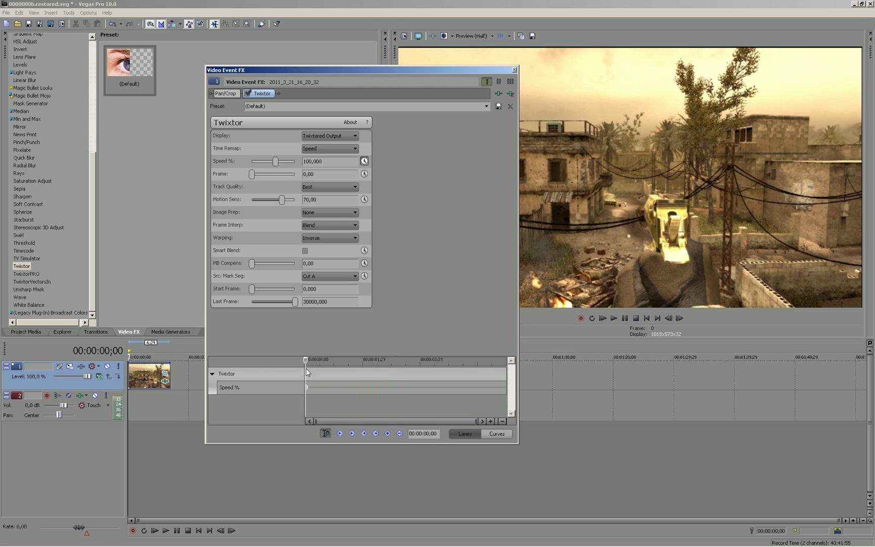
left_click_drag(309, 359, 448, 359)
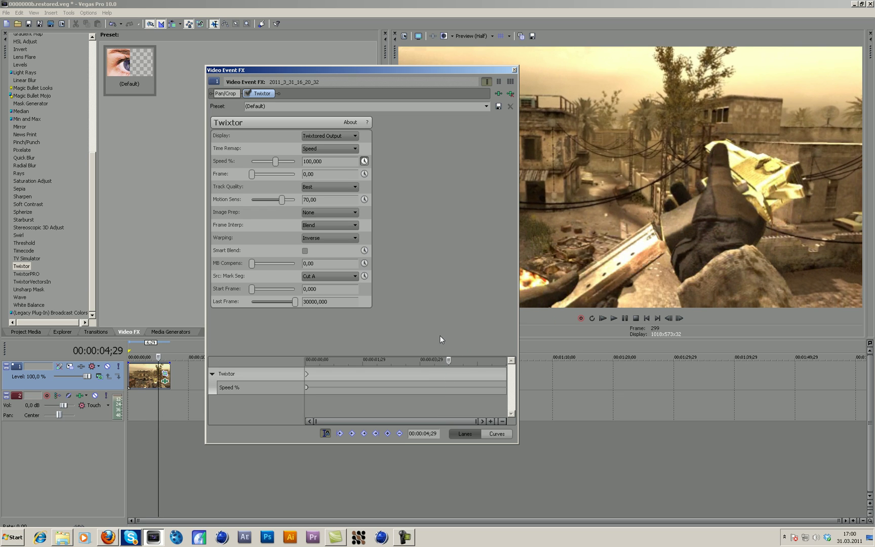
- Add a Speed % keyframe at 00:00:04;29, then set Speed to 6% at 00:00:05;05
left_click(389, 434)
left_click_drag(450, 359, 453, 359)
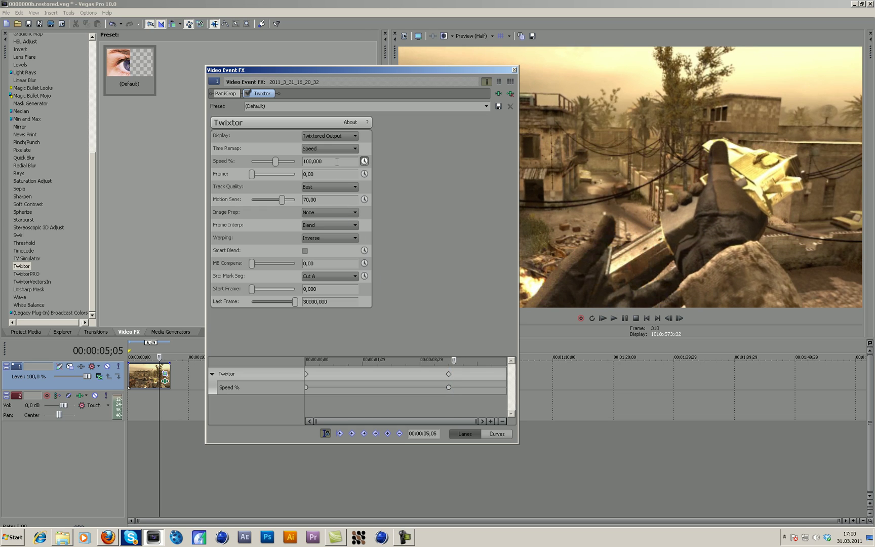
double_click(313, 161)
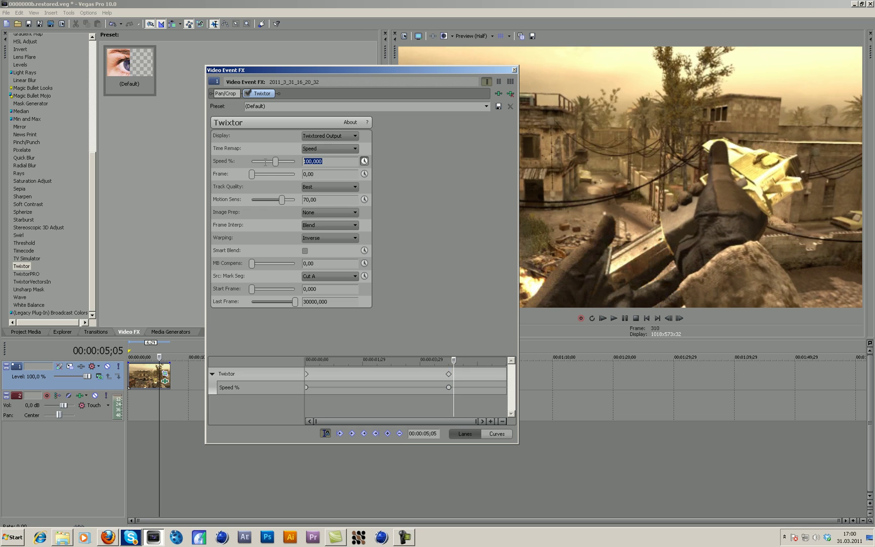
type("6")
left_click(326, 175)
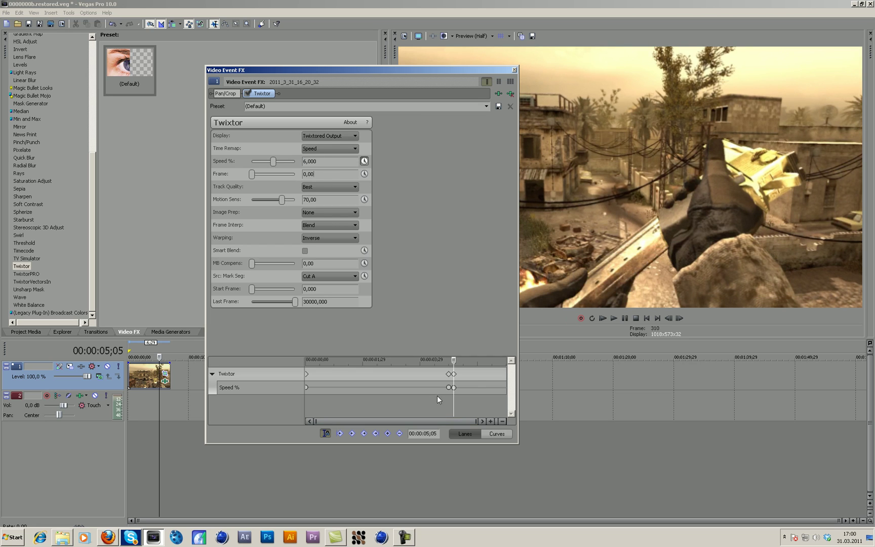
left_click_drag(454, 358, 485, 359)
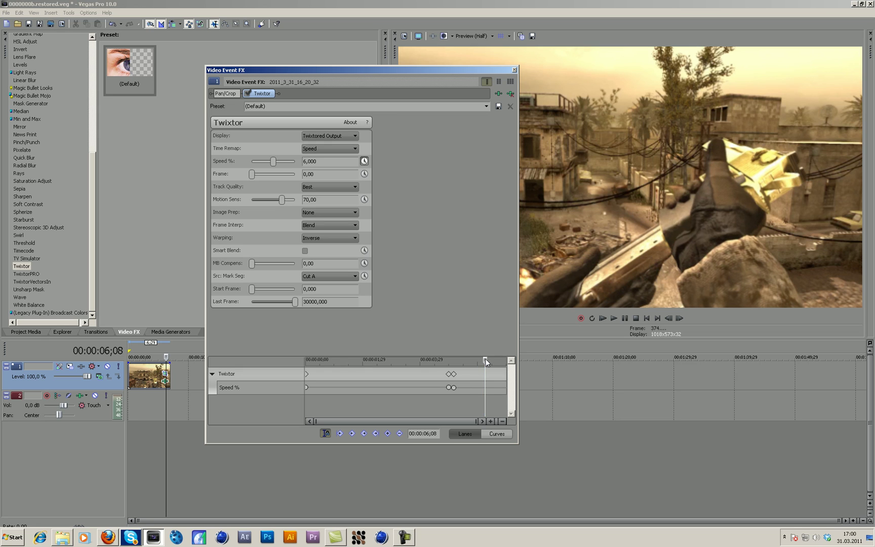
- Extend the gameplay clip's right edge on the timeline and reopen its Twixtor settings
left_click(514, 70)
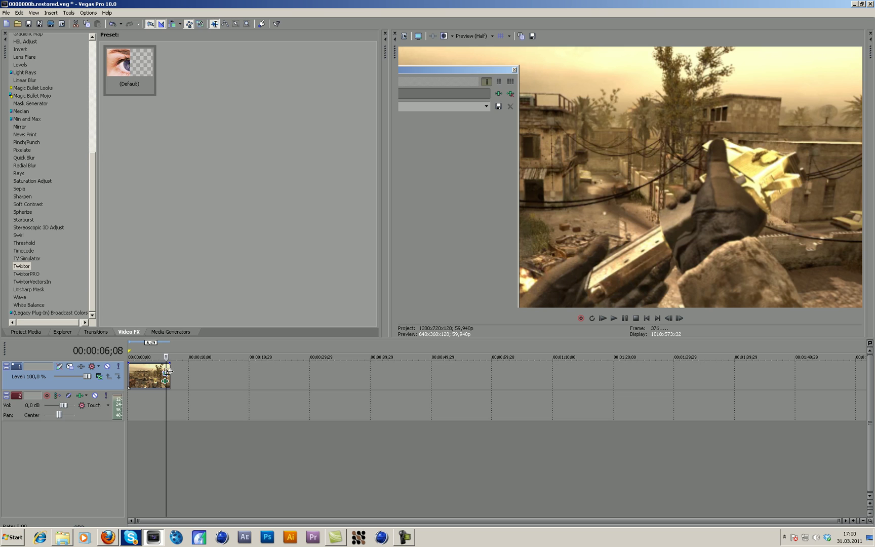
left_click_drag(171, 373, 236, 385)
left_click(234, 382)
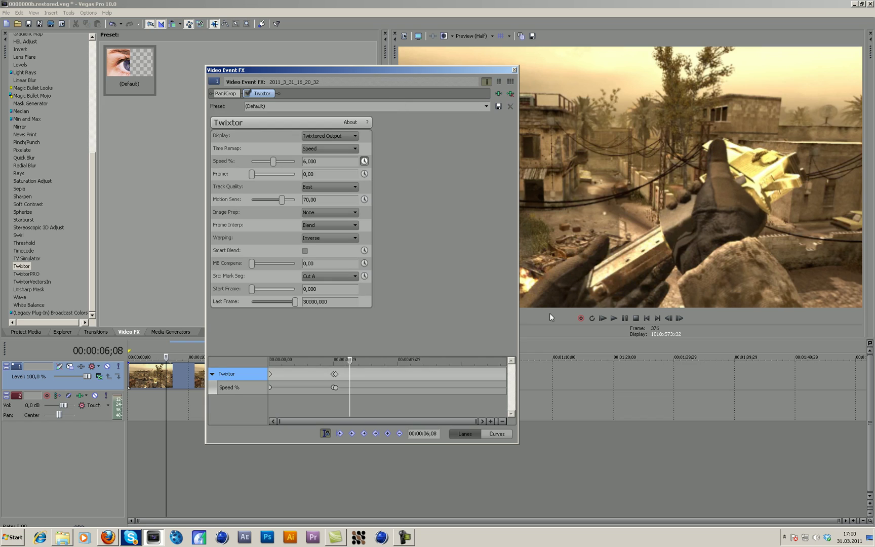
- Move the keyframe cursor to 00:00:06;13, where Speed % still reads 6
left_click_drag(352, 357, 357, 358)
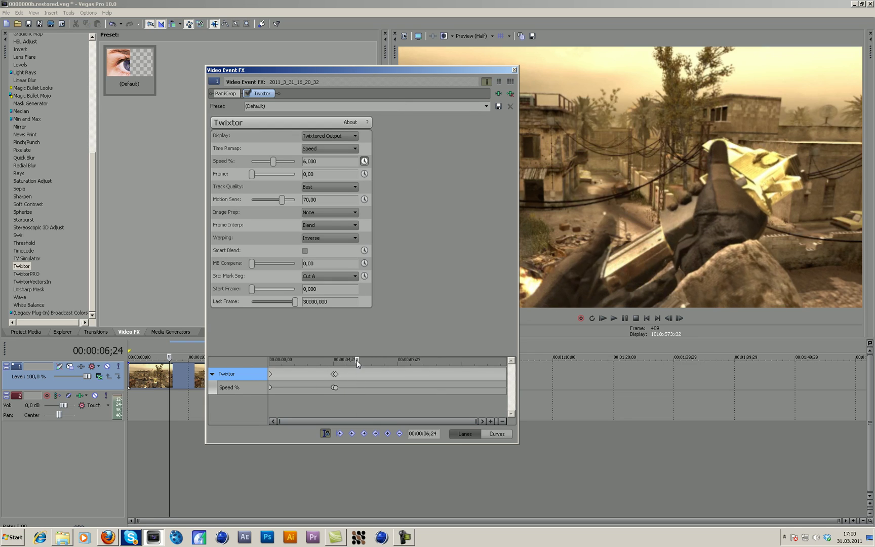
left_click(356, 360)
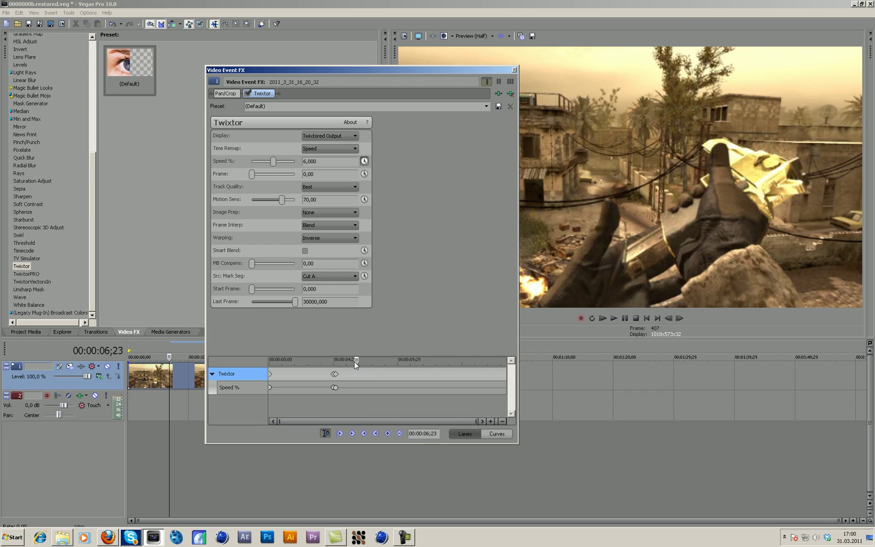
left_click_drag(356, 361, 352, 361)
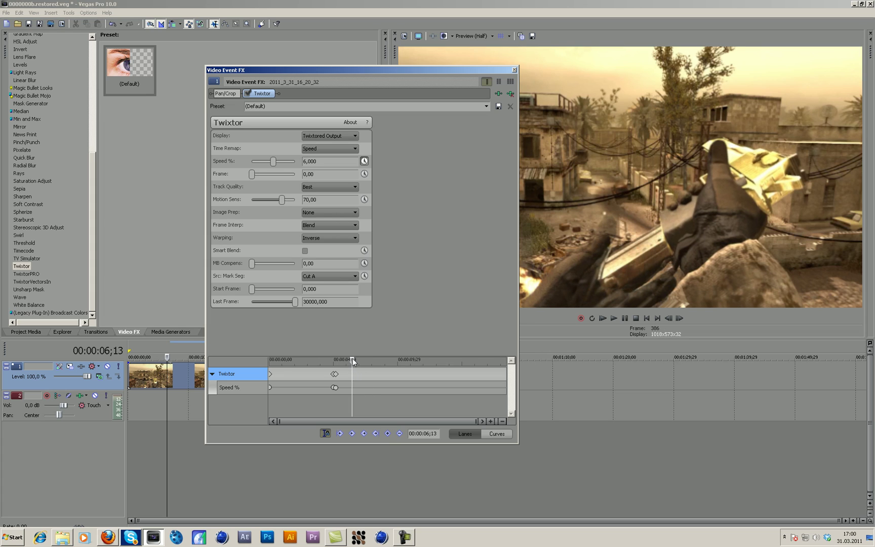
- Set a 100% Speed % keyframe at 00:00:06;24
left_click_drag(353, 359, 357, 358)
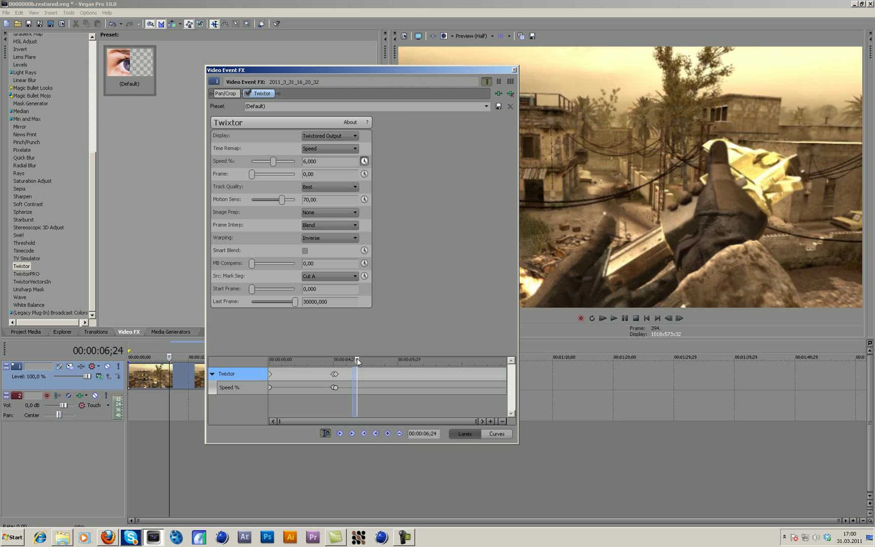
left_click(320, 163)
type("1")
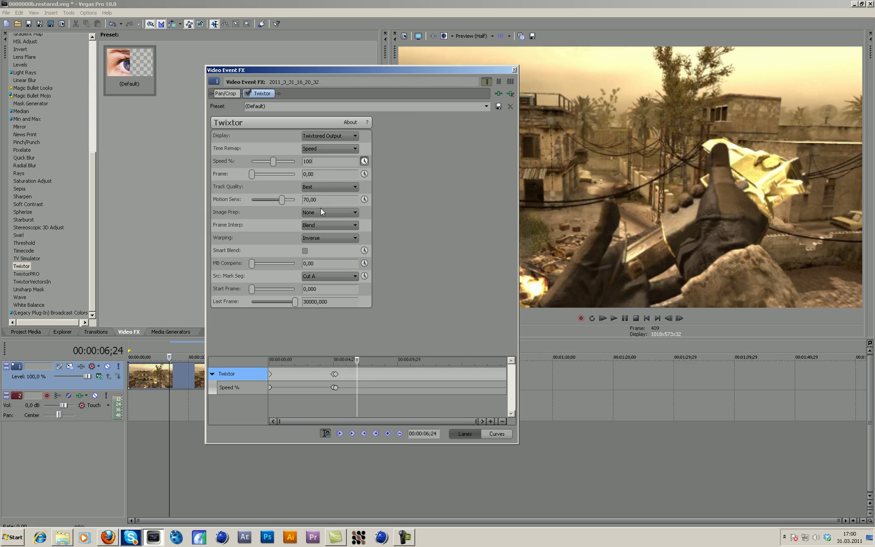
type("00")
left_click(318, 175)
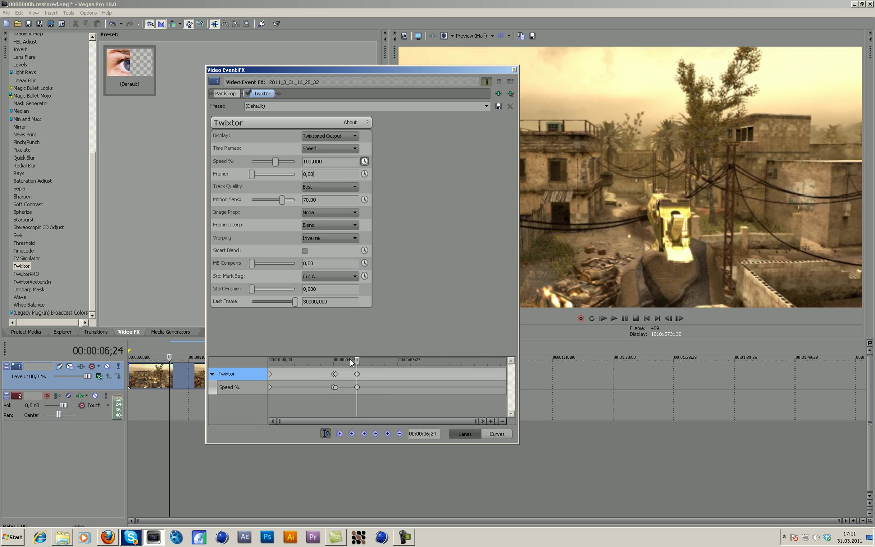
- Add a Speed % keyframe at 00:00:06;17 set to 5%
mouse_move(358, 360)
left_mouse_down()
mouse_move(339, 360)
mouse_move(355, 362)
left_mouse_up()
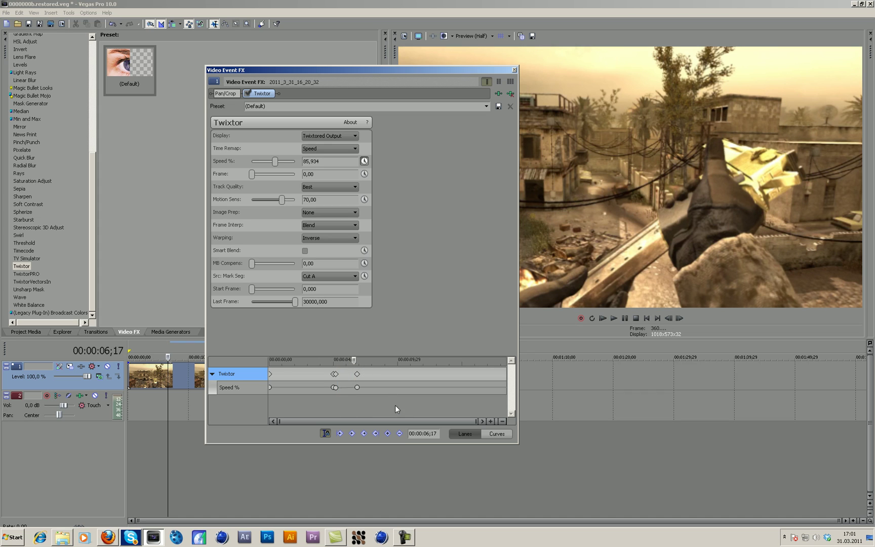
left_click(388, 434)
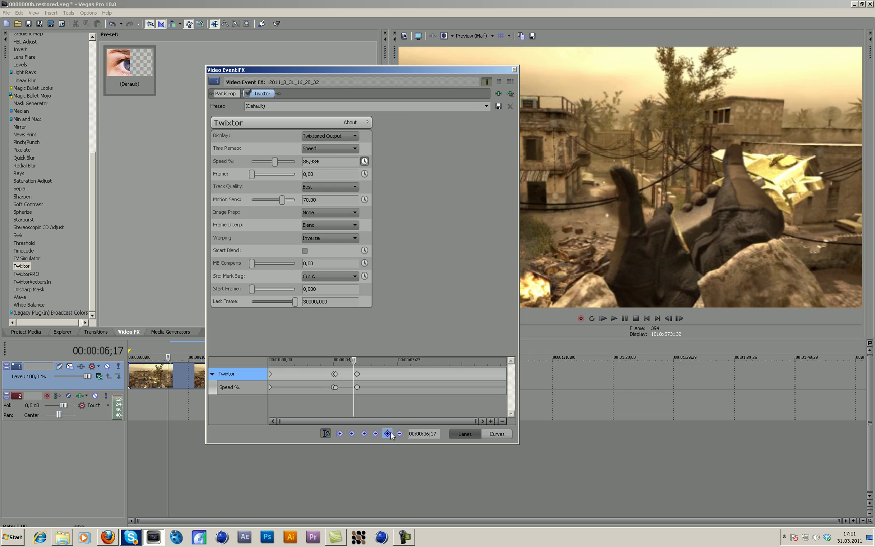
double_click(323, 161)
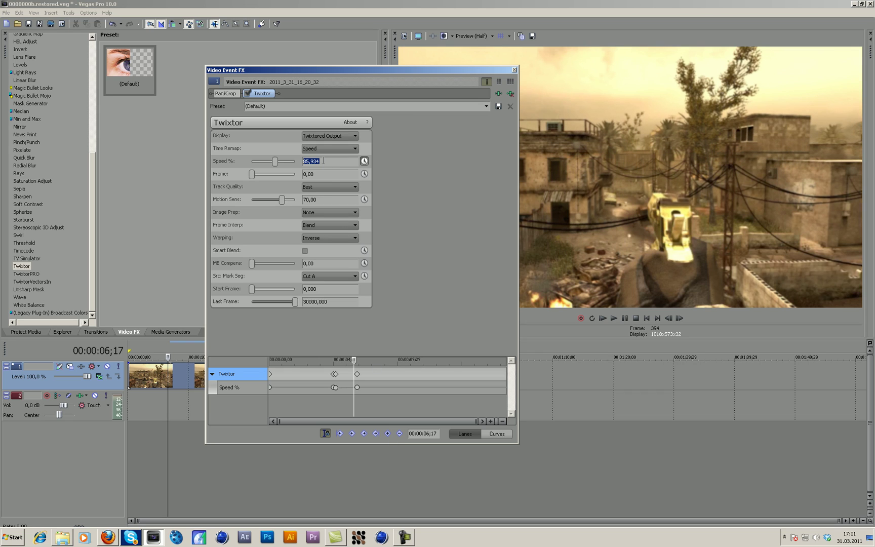
type("5")
left_click(329, 178)
left_click(515, 71)
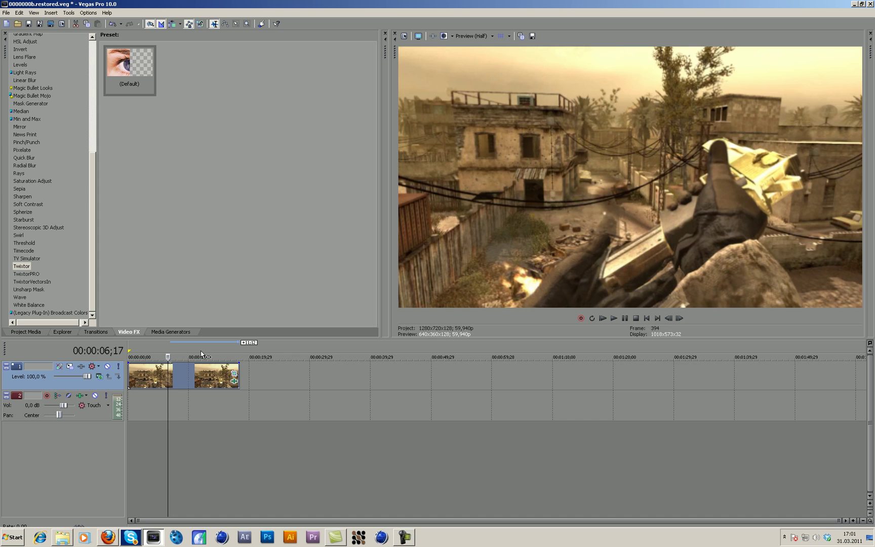
left_click(234, 383)
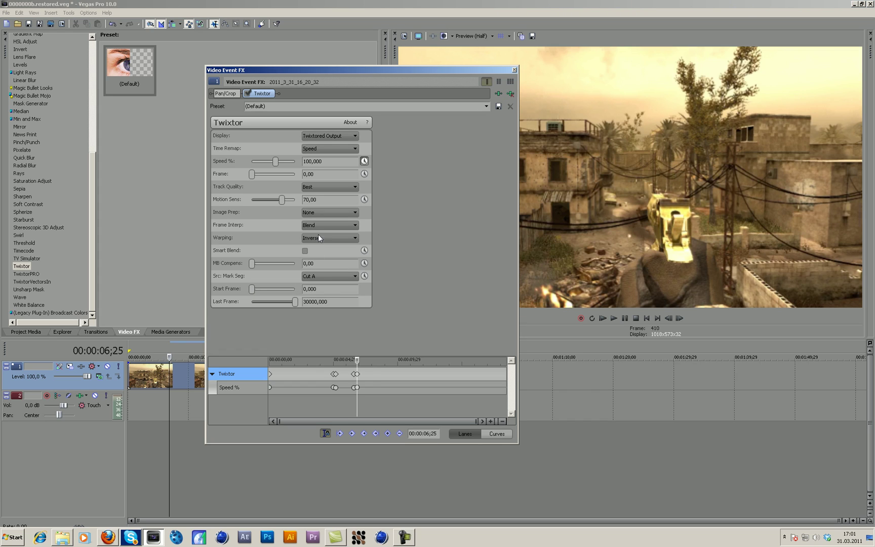